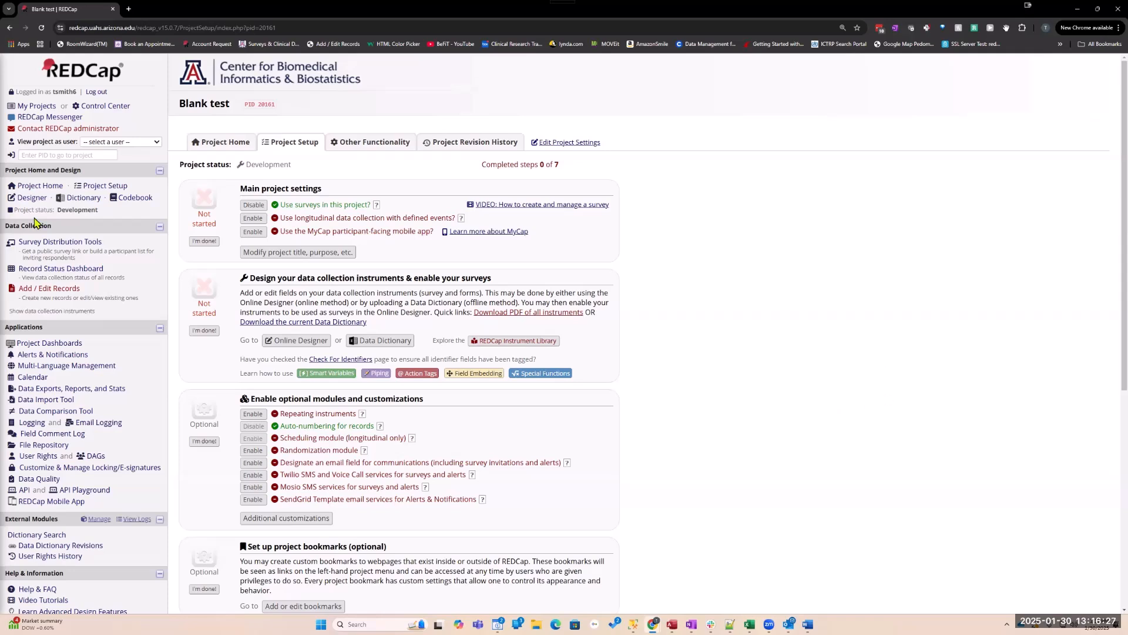
Review the fields of the PDF_Home and PDF_Pipe instruments in the Online Designer
left_click(47, 185)
left_click(32, 198)
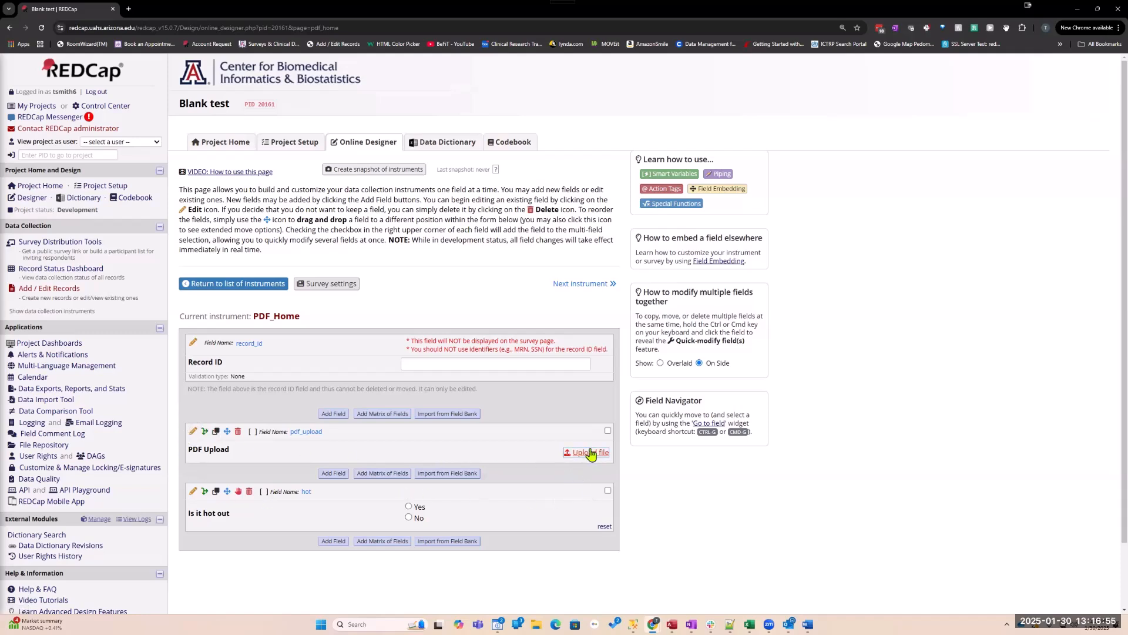
left_click(235, 283)
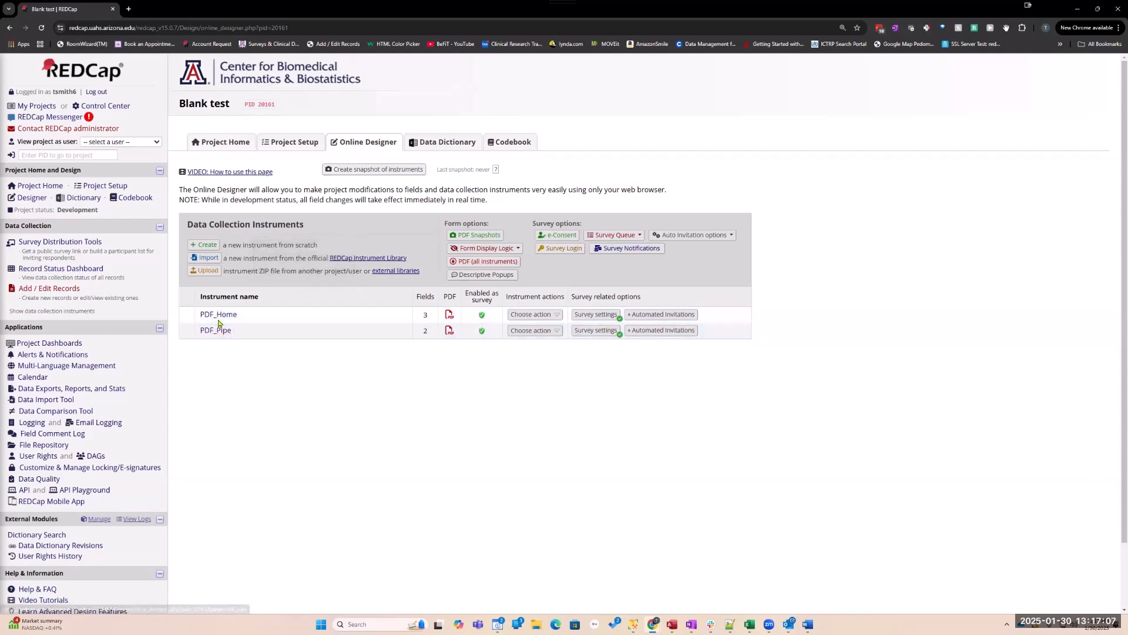
left_click(220, 316)
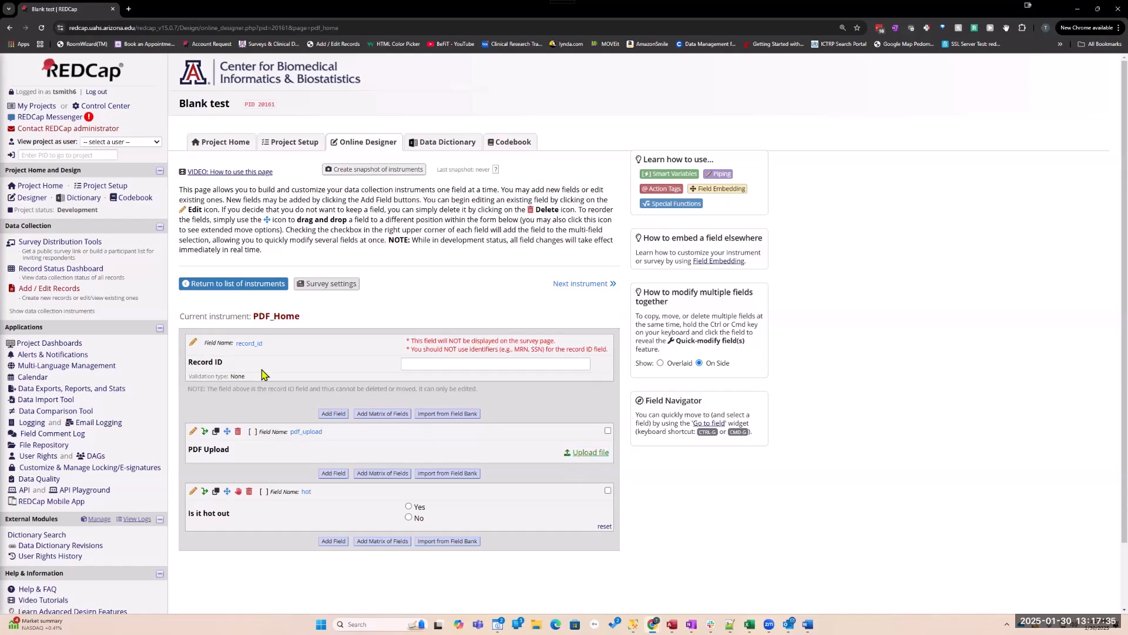
left_click(225, 291)
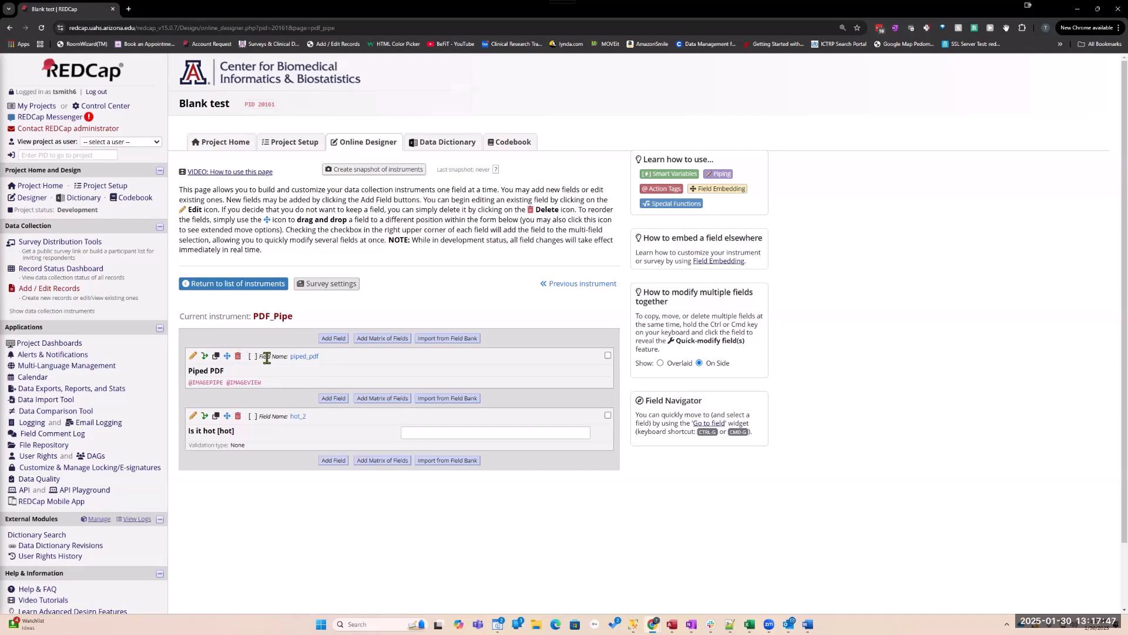
left_click_drag(290, 356, 321, 363)
Open record 1 from the Record Status Dashboard and inspect the piped PDF on its PDF_Pipe form
left_click(63, 270)
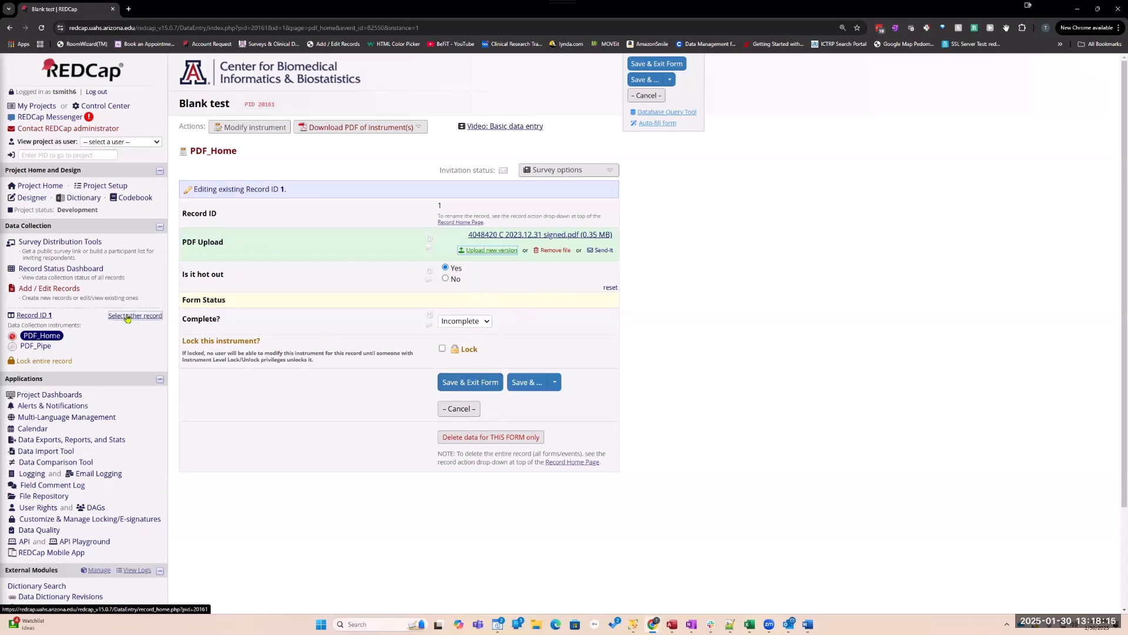
left_click(33, 348)
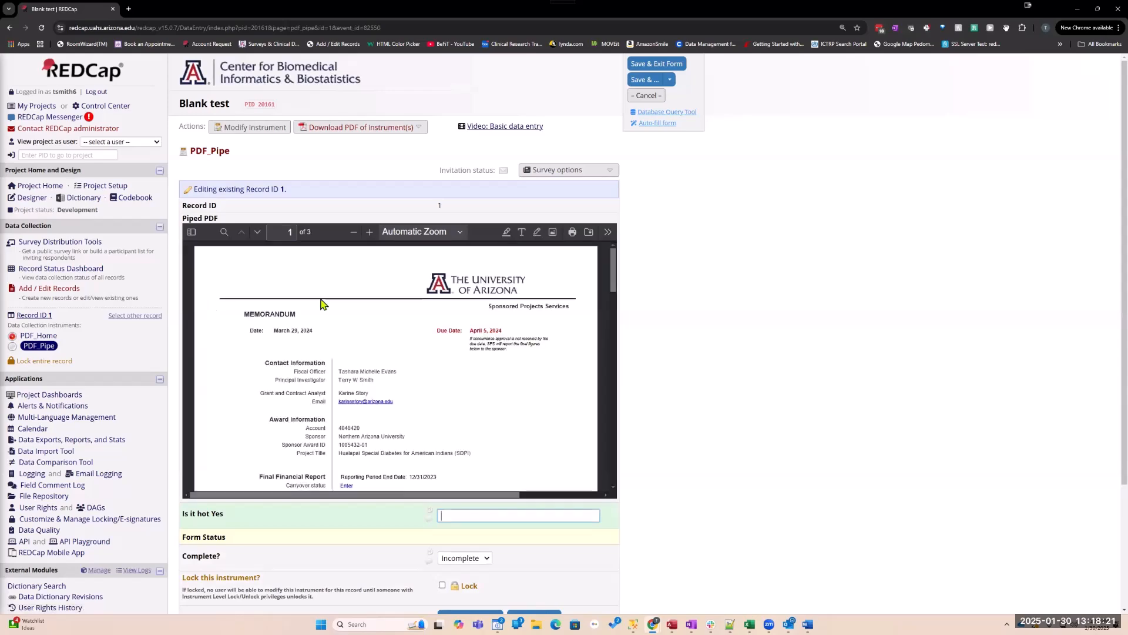
scroll(456, 342, "down", 1)
scroll(457, 342, "down", 10)
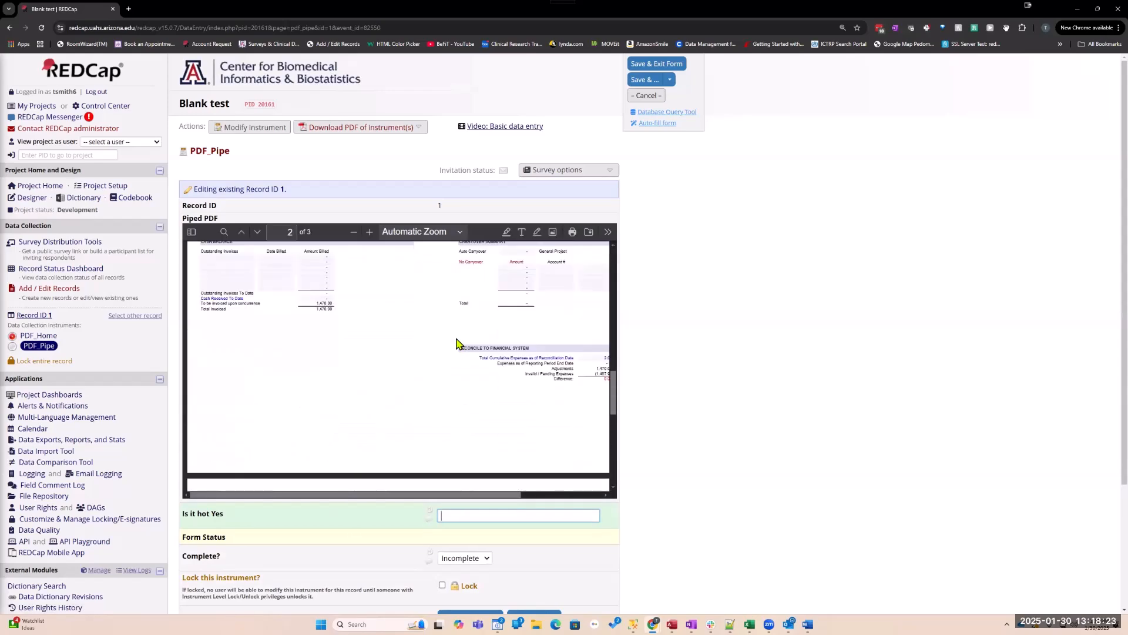
scroll(460, 350, "up", 10)
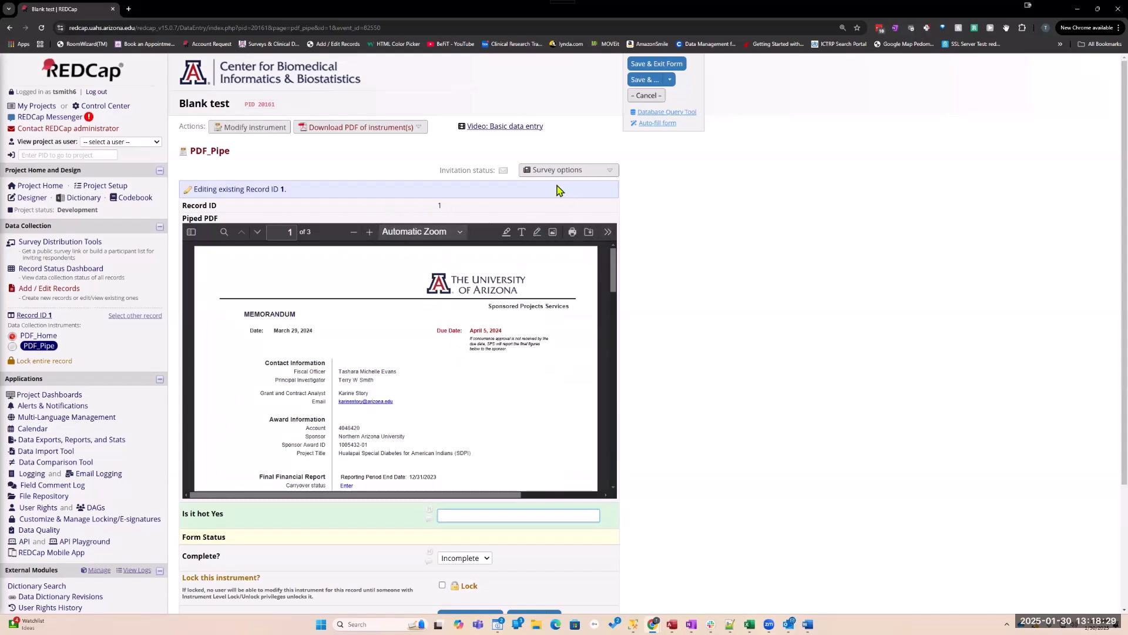
scroll(351, 376, "down", 2)
scroll(351, 382, "up", 2)
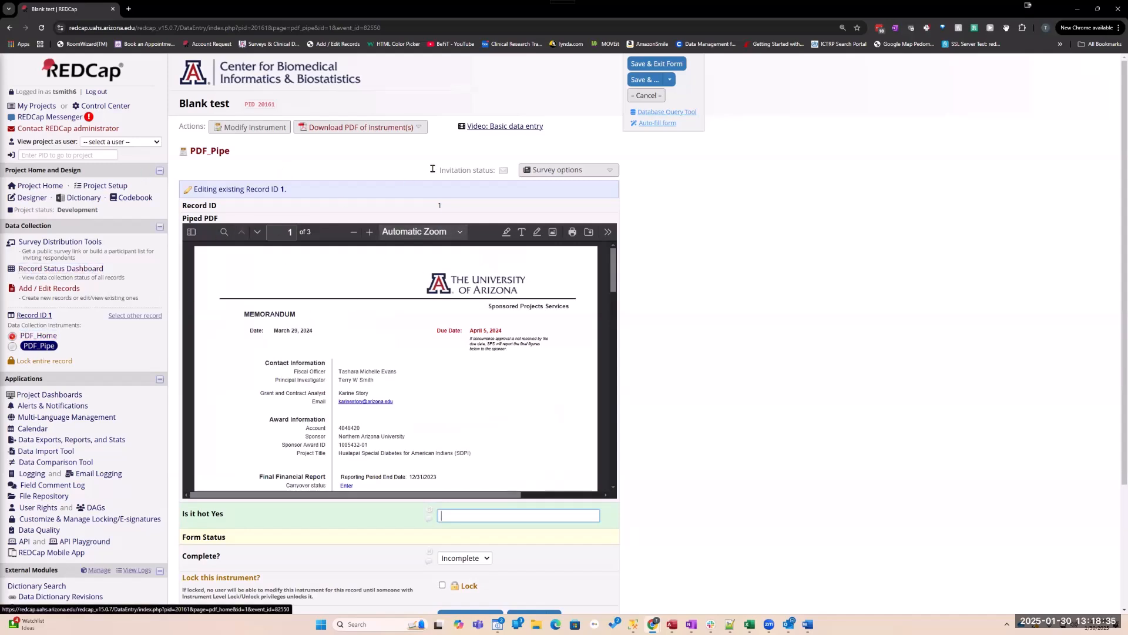
Inspect the action tags of the piped_pdf field in the PDF_Pipe instrument, leaving the field without saving
left_click(253, 129)
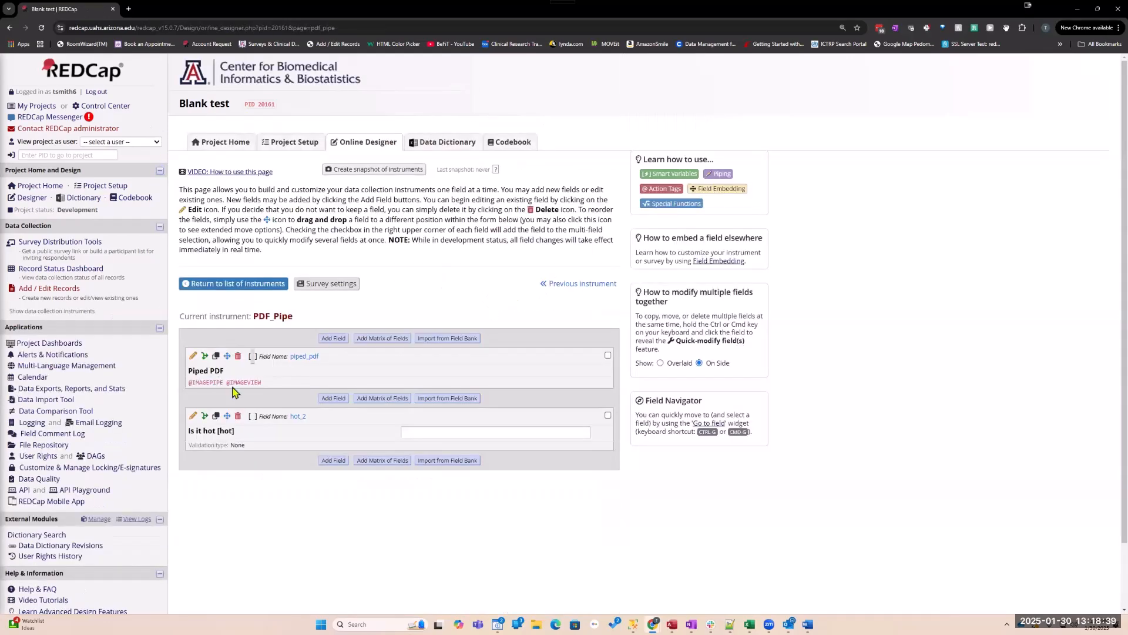
left_click(193, 357)
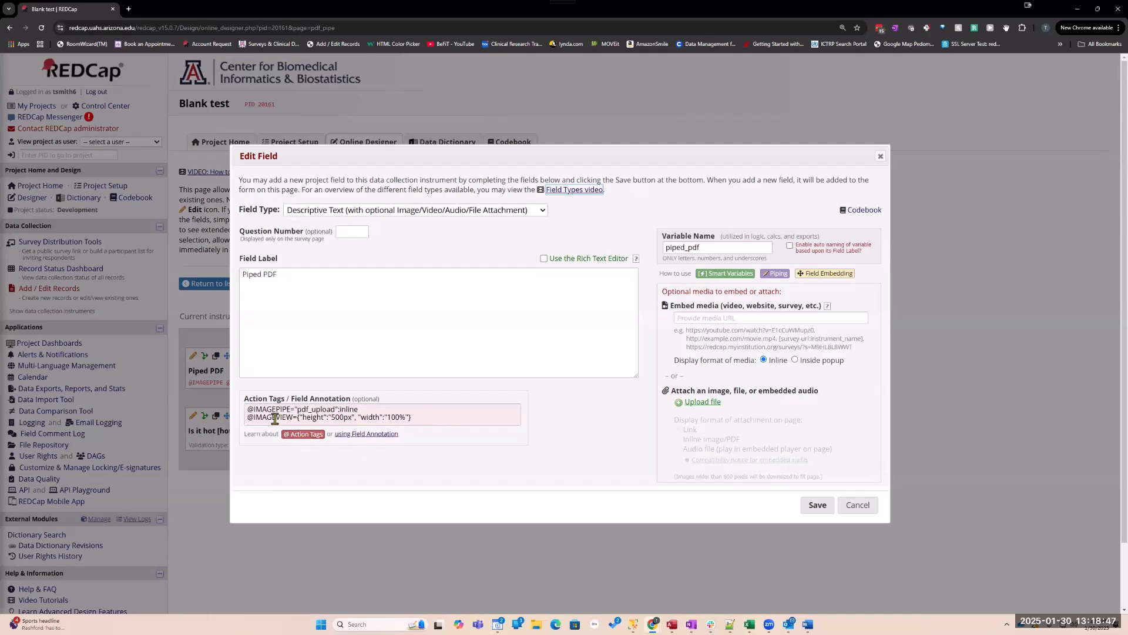
left_click(459, 413)
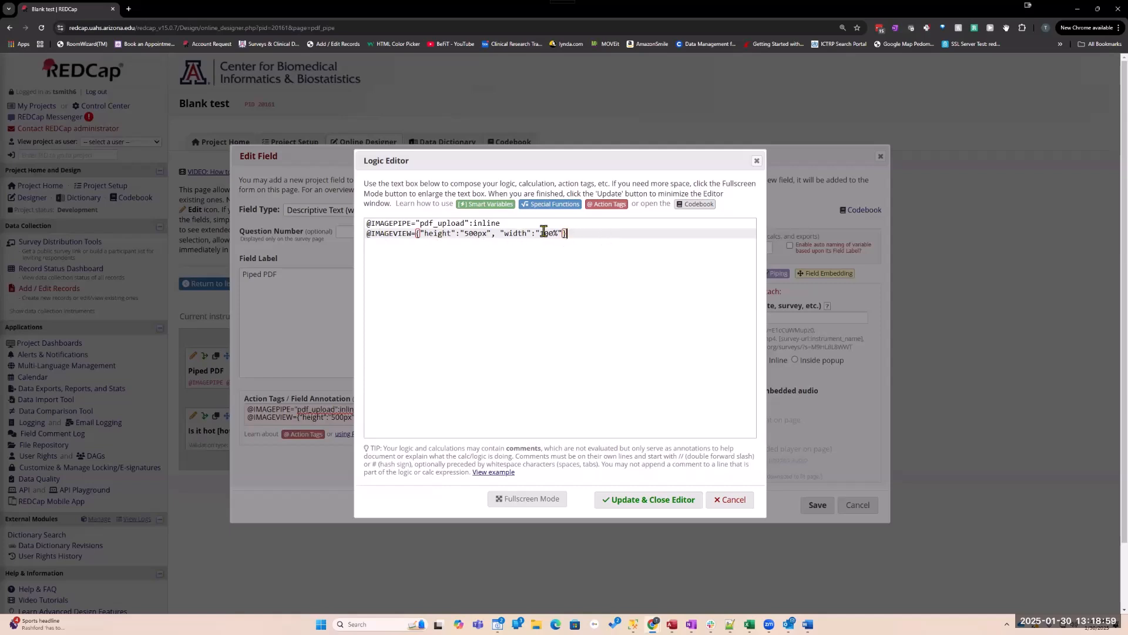
left_click(727, 499)
left_click(872, 507)
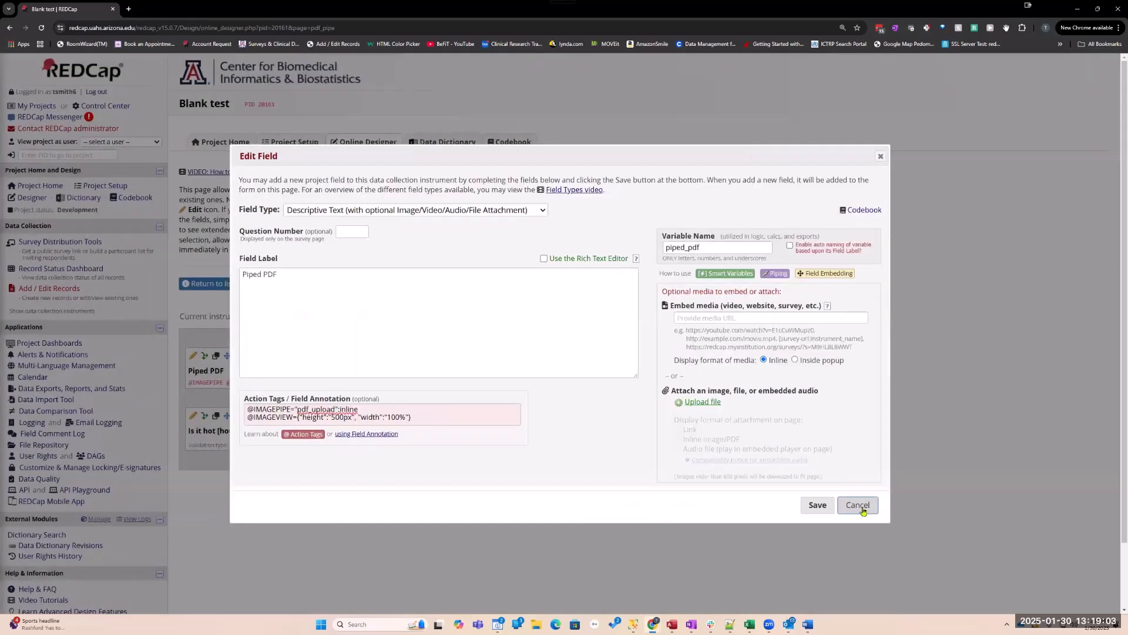
Review the external modules currently enabled for the project and return to the Record Status Dashboard
left_click(95, 520)
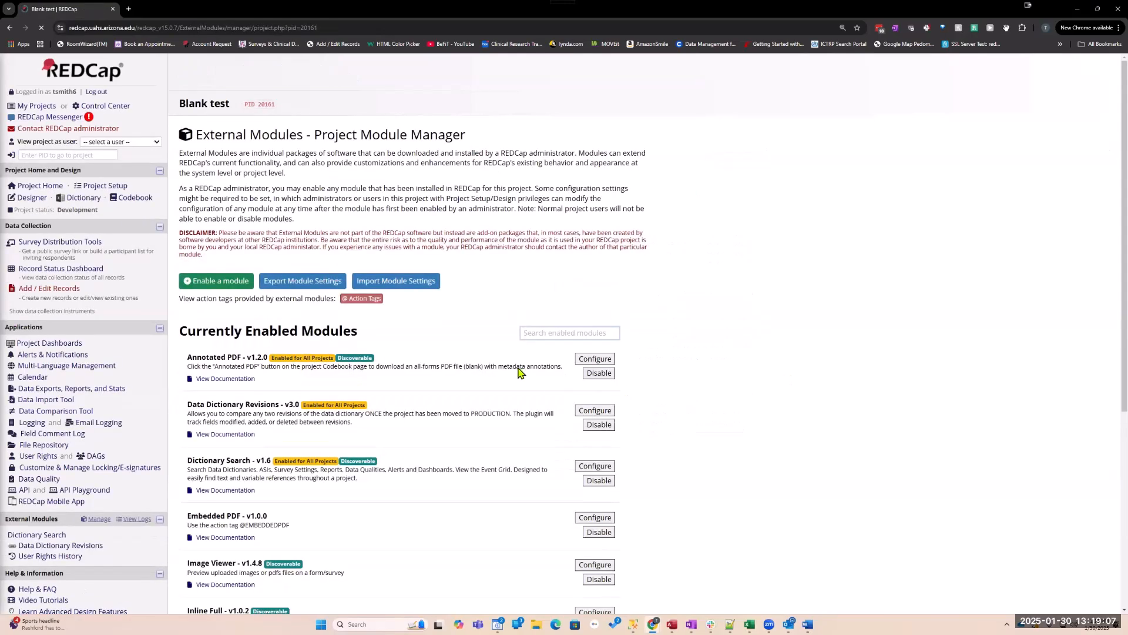
scroll(517, 371, "down", 5)
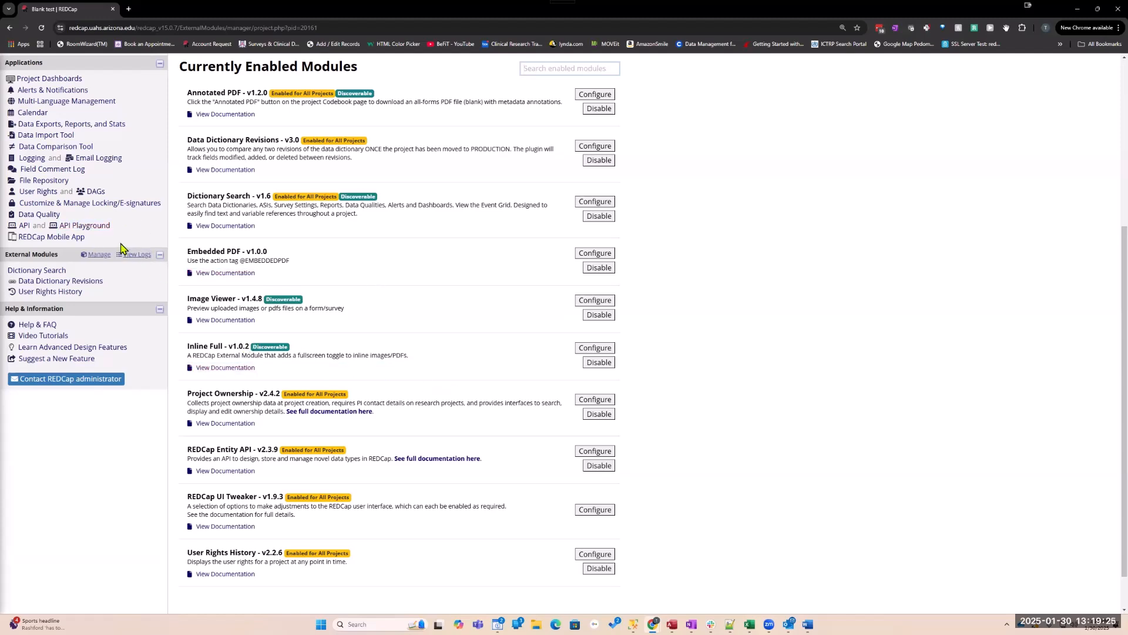
scroll(239, 385, "up", 1)
scroll(240, 386, "up", 1)
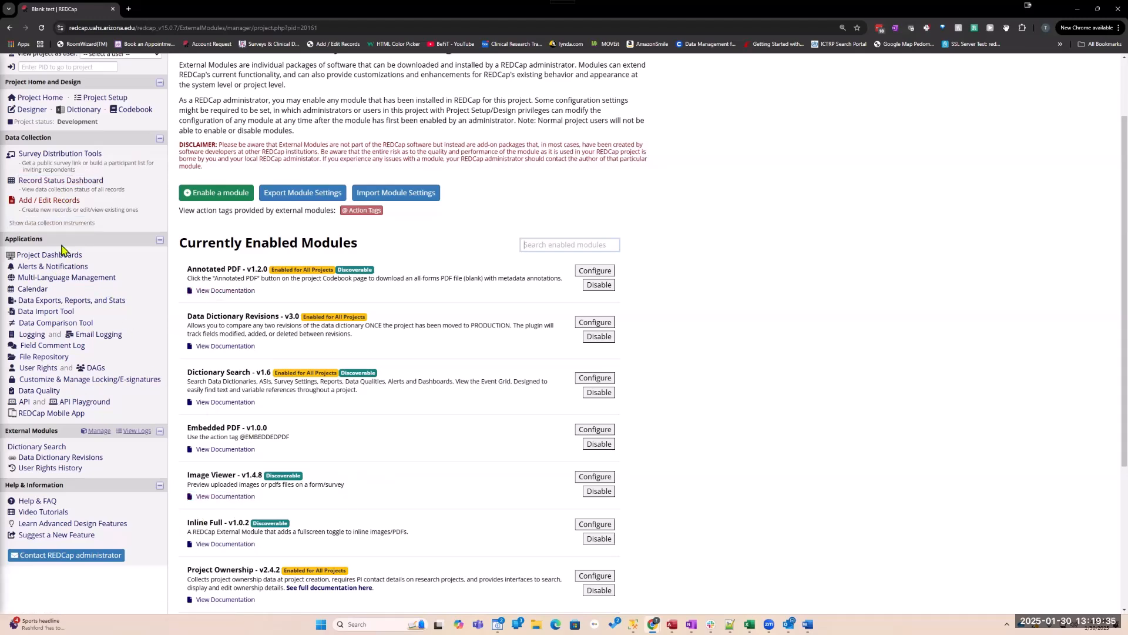
left_click(53, 100)
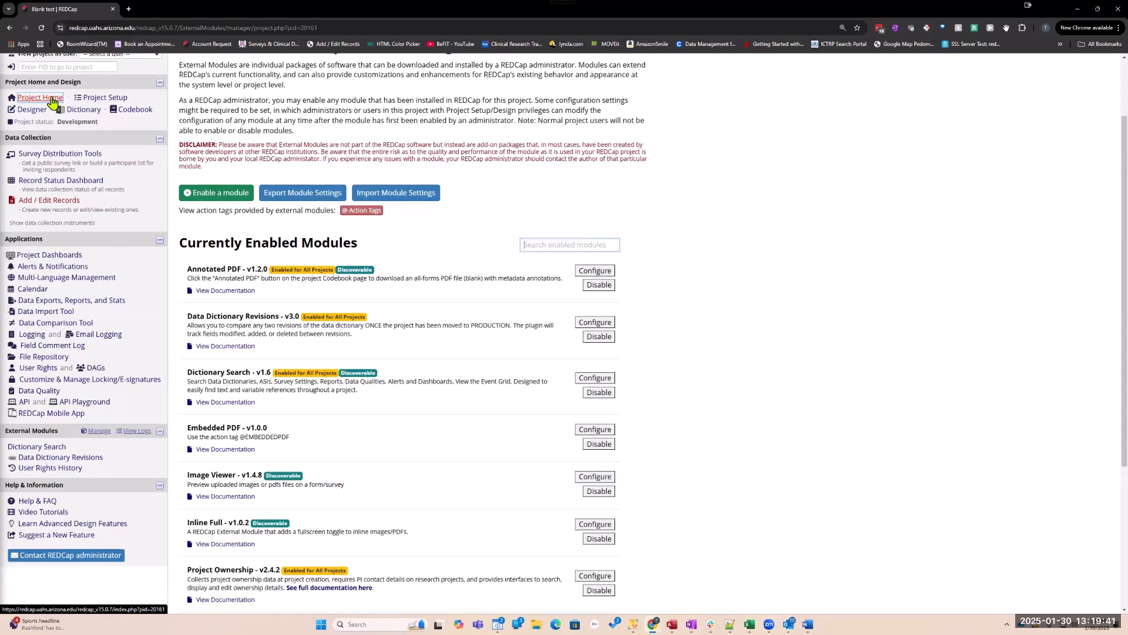
left_click(64, 182)
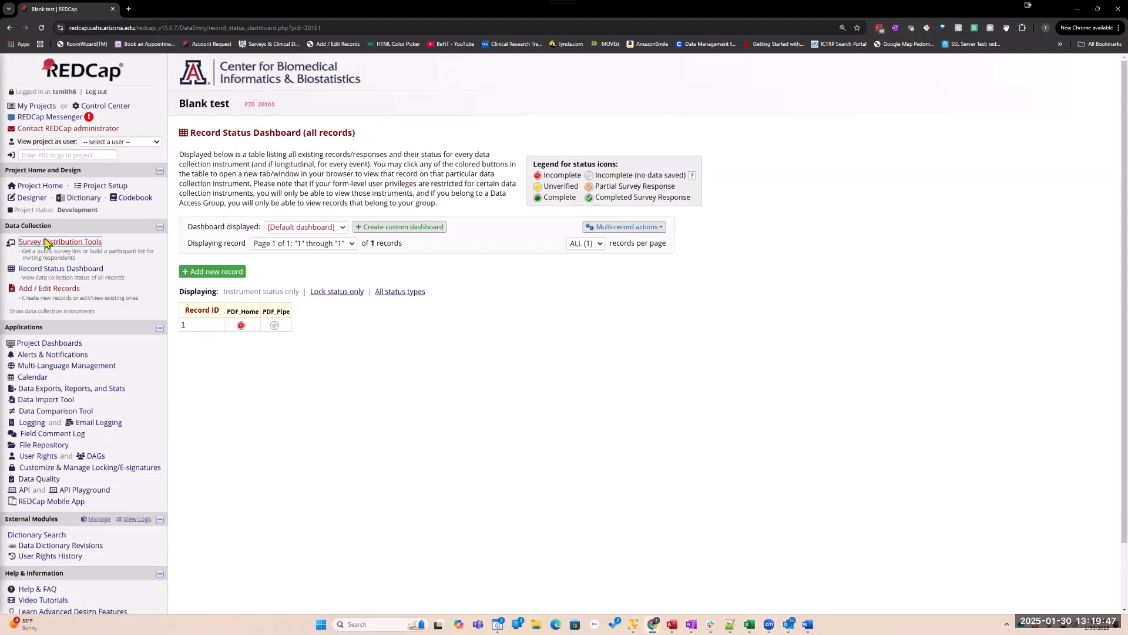
left_click(31, 198)
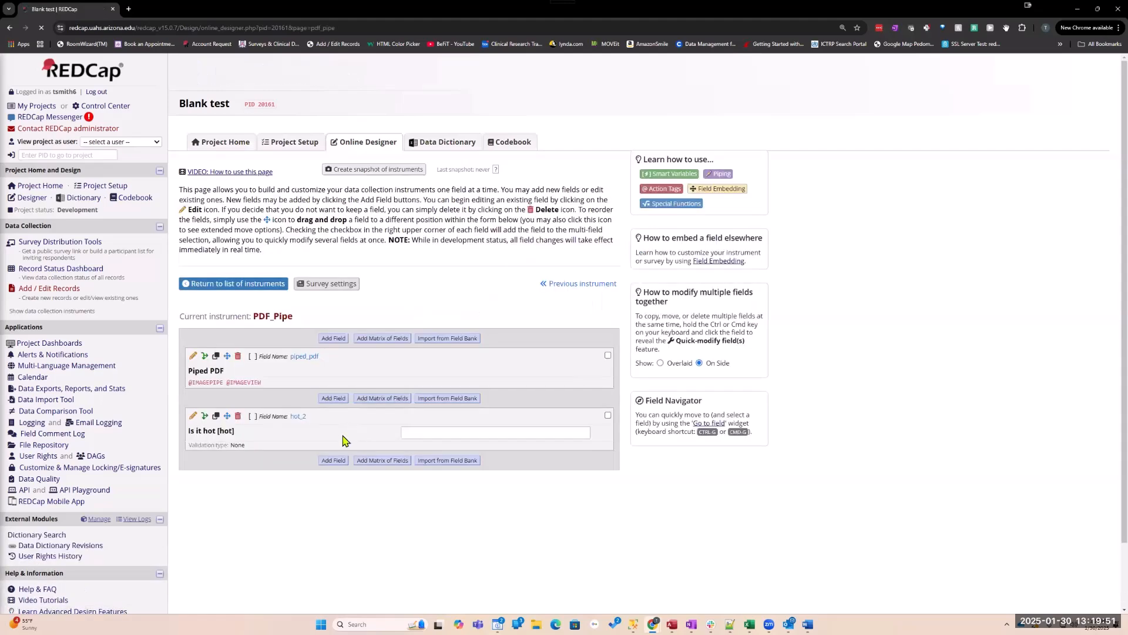
scroll(235, 364, "down", 1)
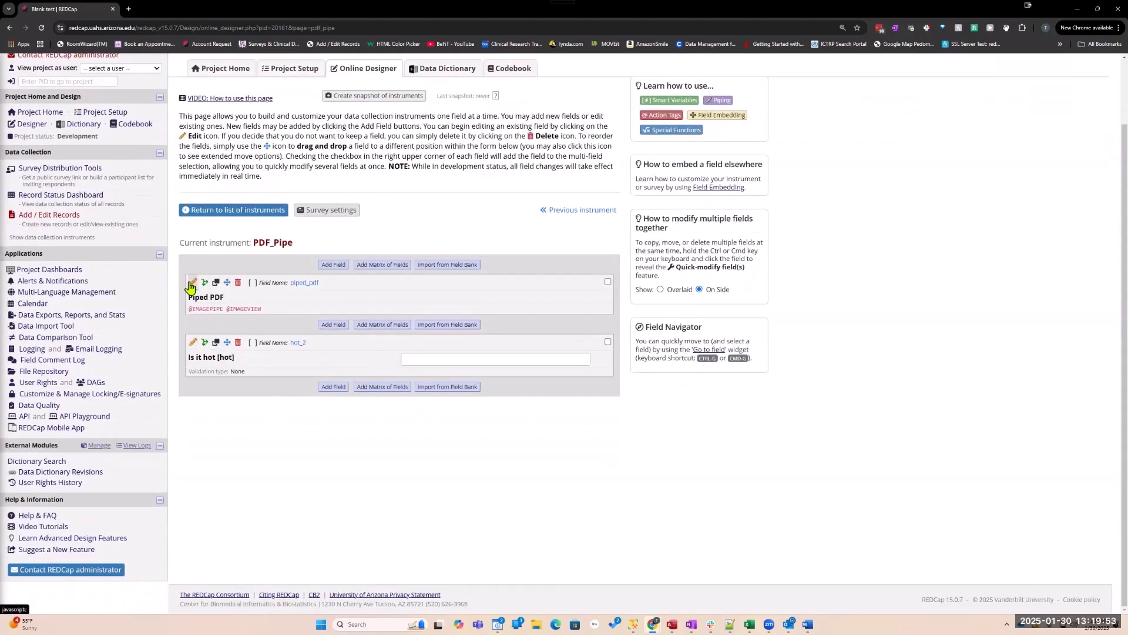
left_click(193, 283)
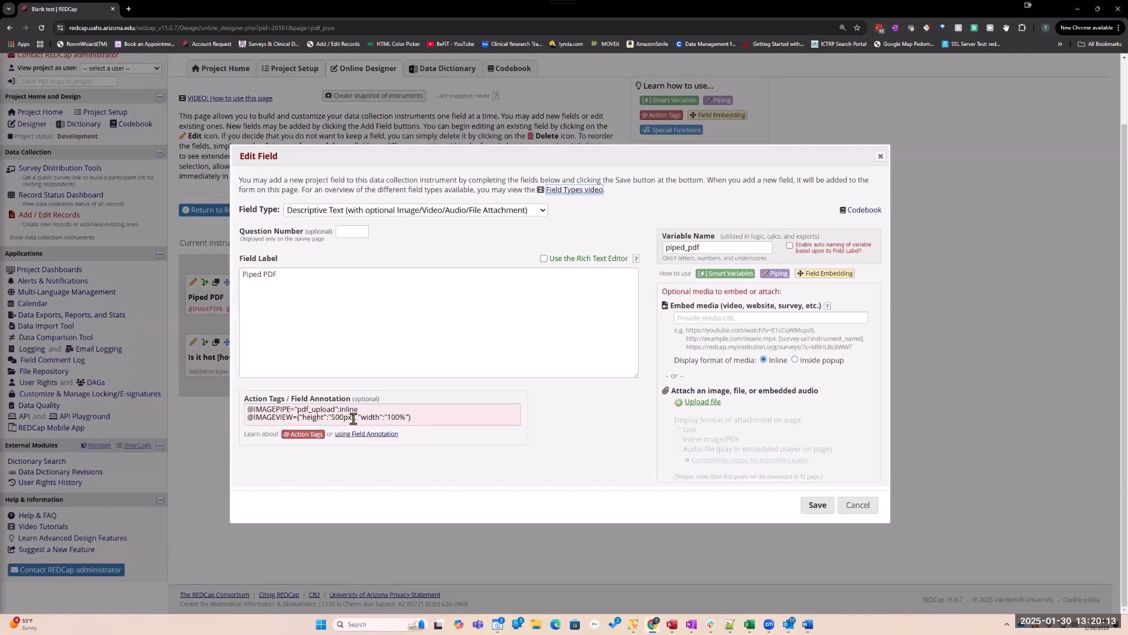
left_click(333, 417)
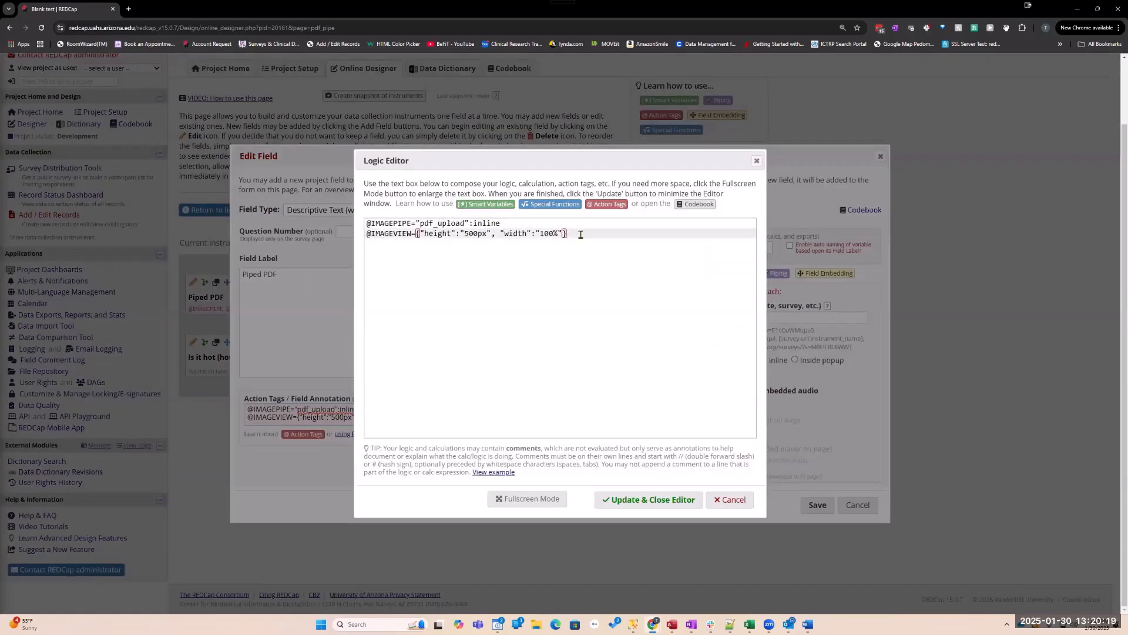
left_click_drag(581, 235, 351, 234)
key("ctrl+c")
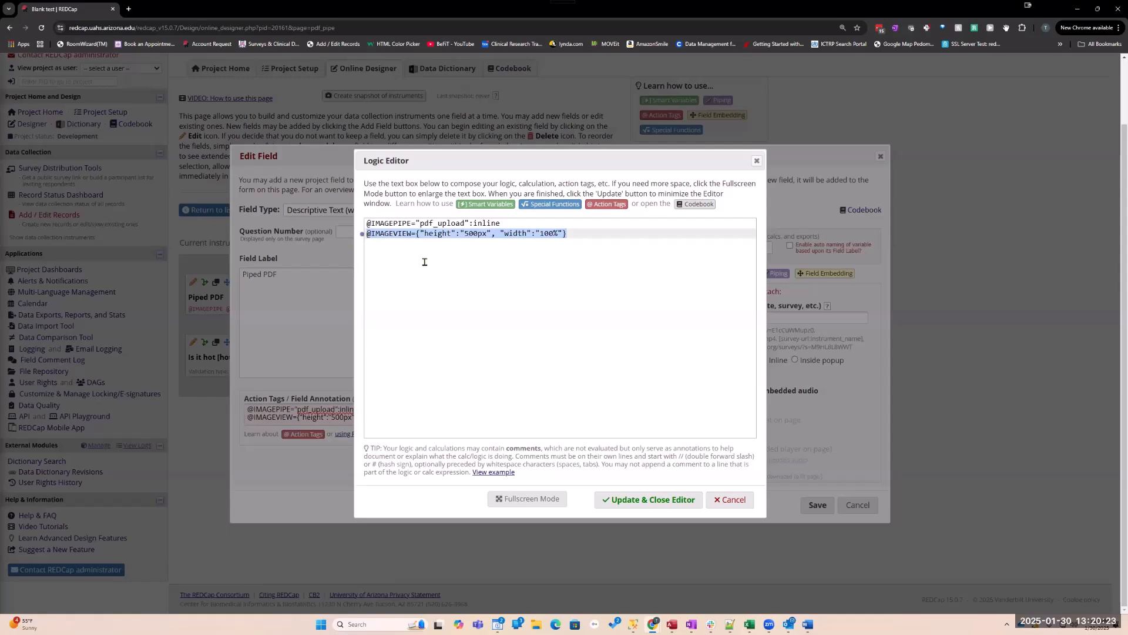
key("BackSpace")
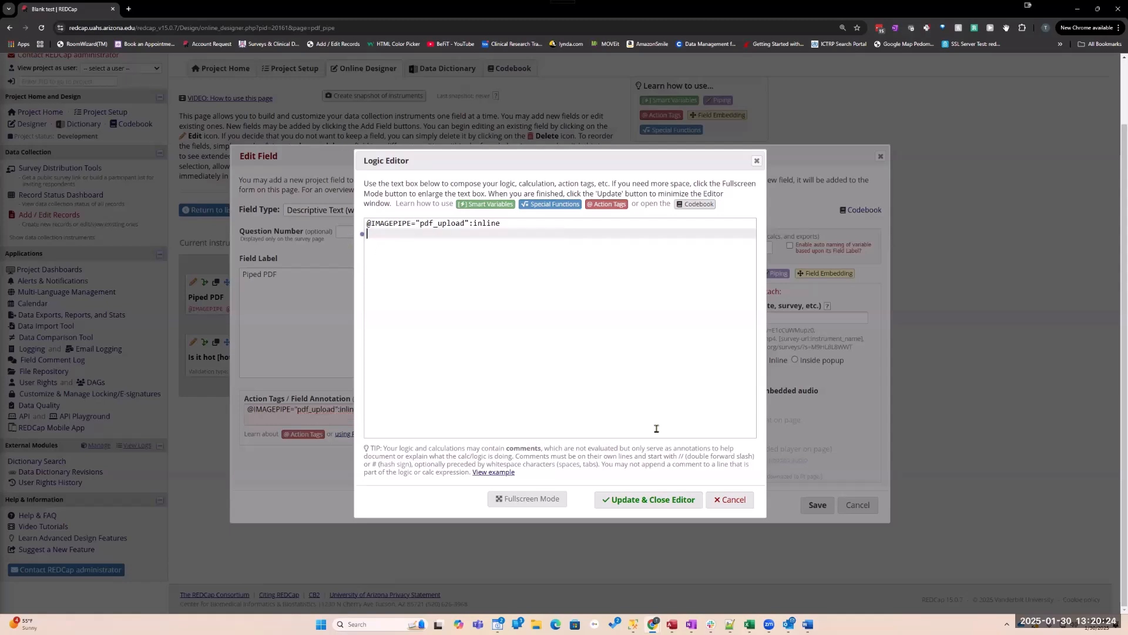
left_click(659, 500)
left_click(817, 505)
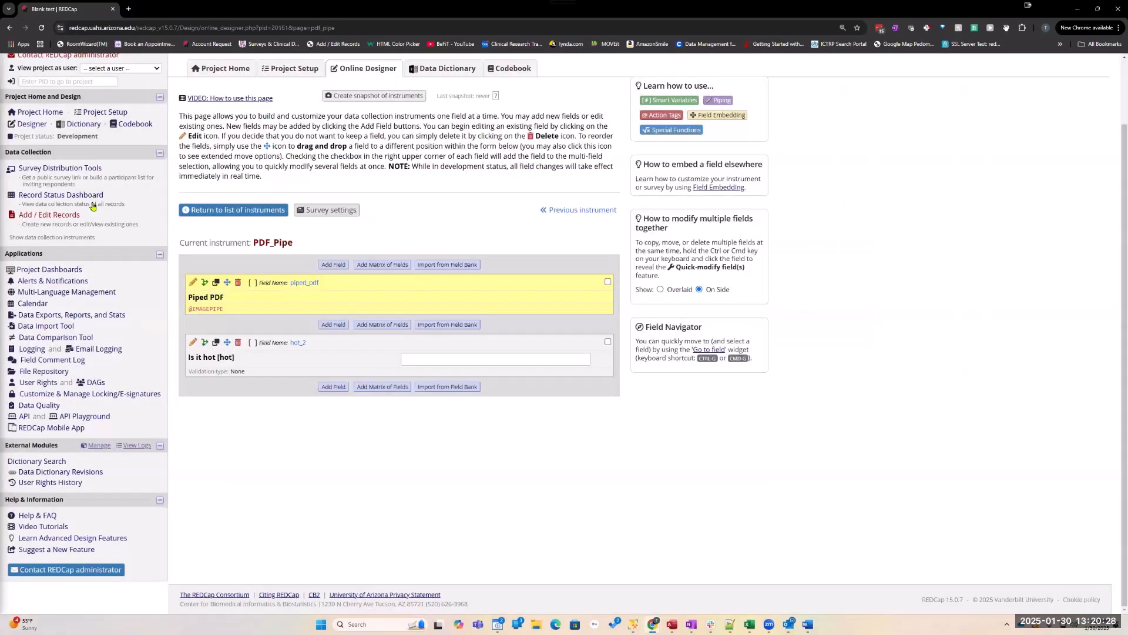
left_click(59, 196)
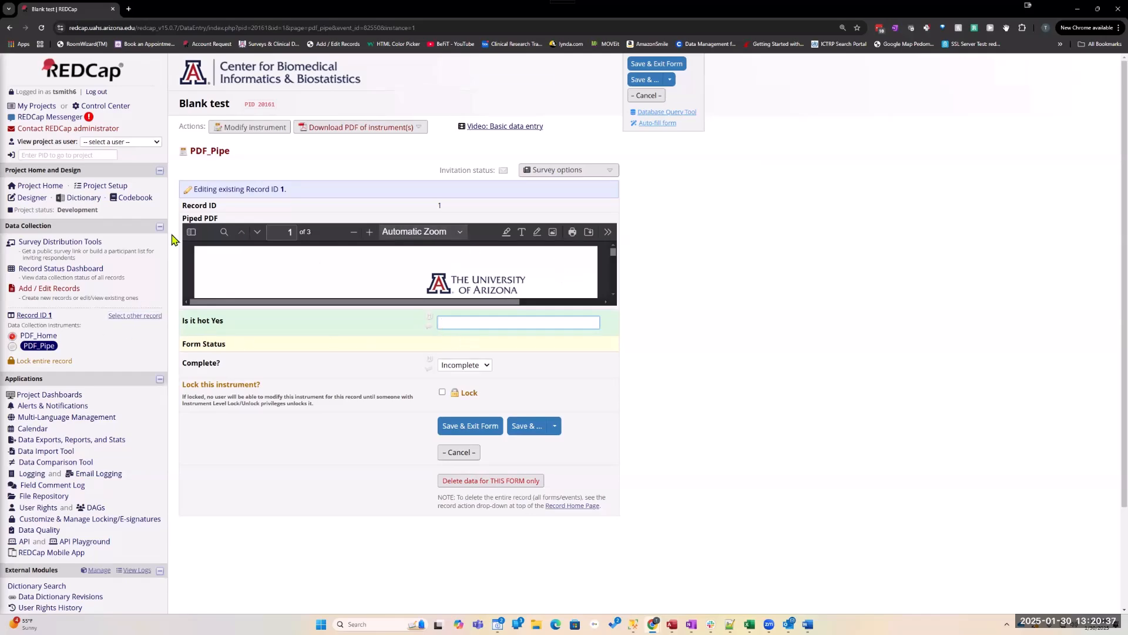
left_click(240, 133)
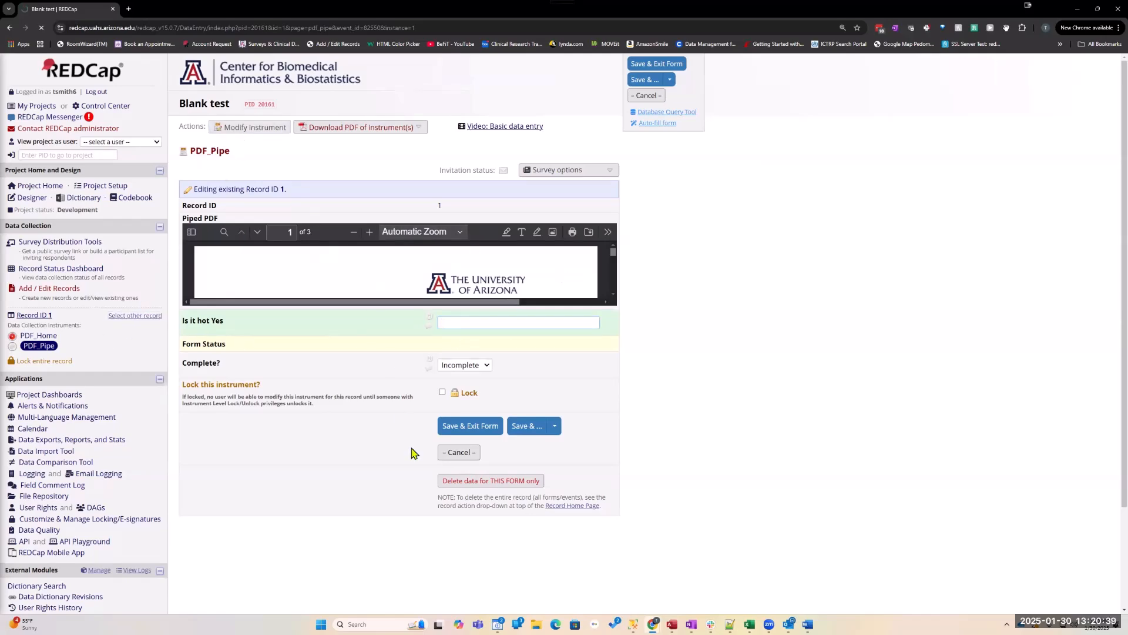
left_click(193, 356)
left_click(373, 408)
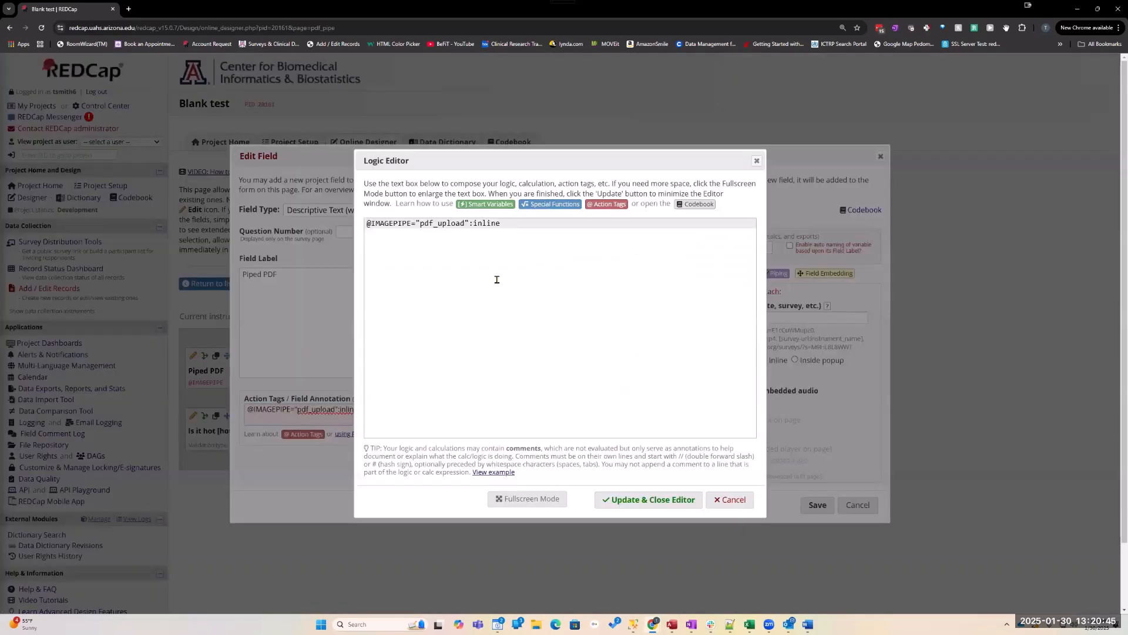
key("Return")
key("ctrl+v")
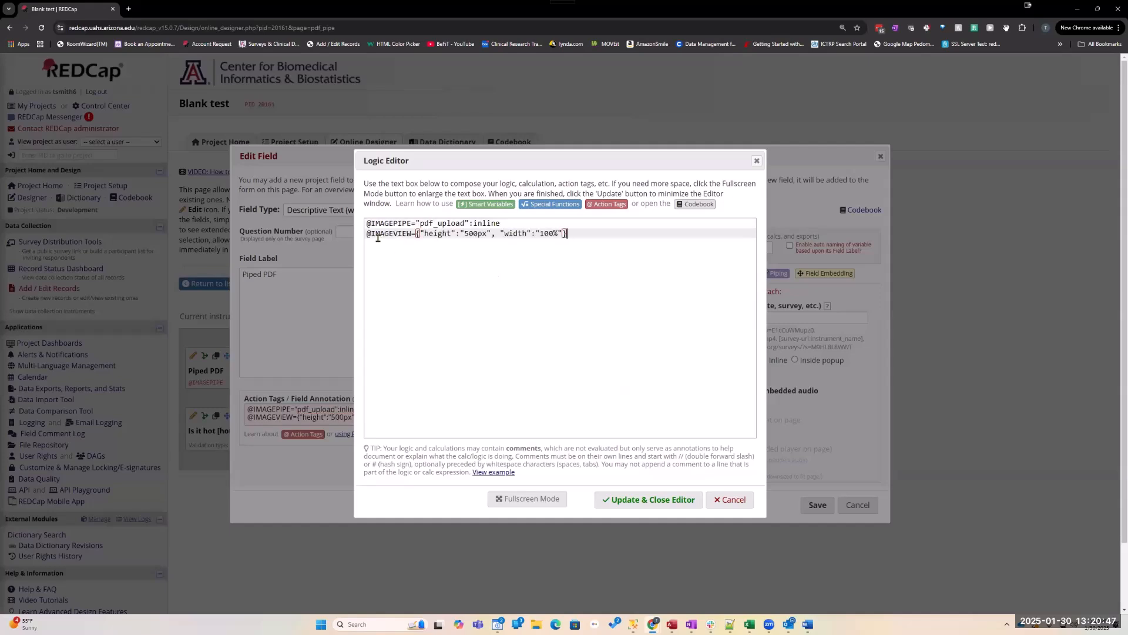
left_click(464, 234)
left_click(614, 499)
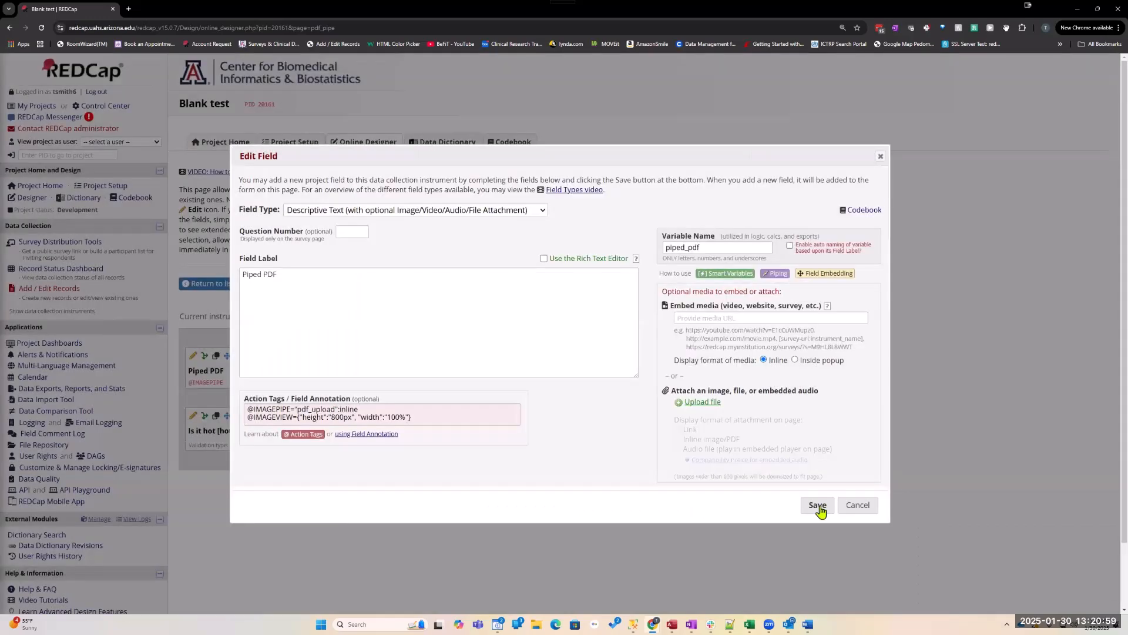
left_click(818, 507)
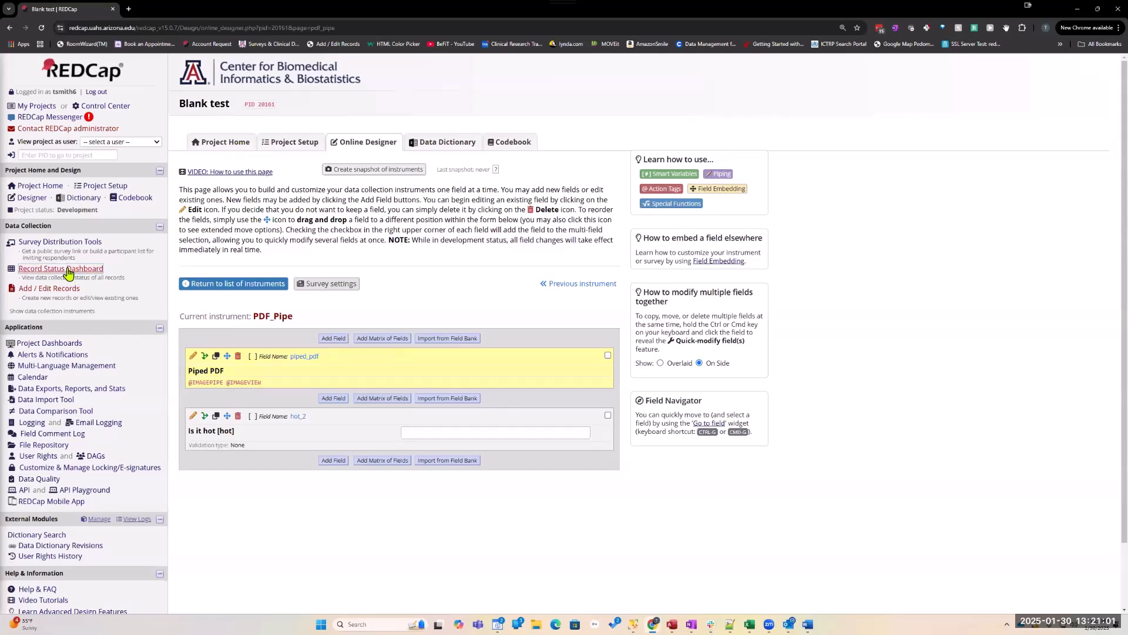
Check the piped PDF on record 1's PDF_Pipe form and return to the Record Status Dashboard
left_click(72, 272)
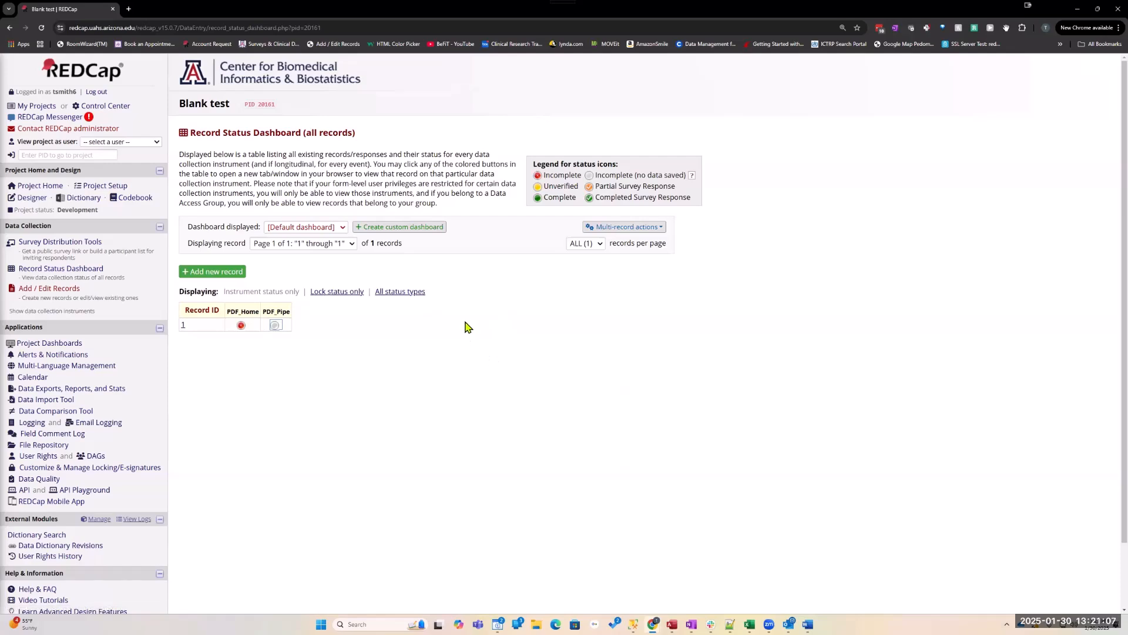
left_click(275, 327)
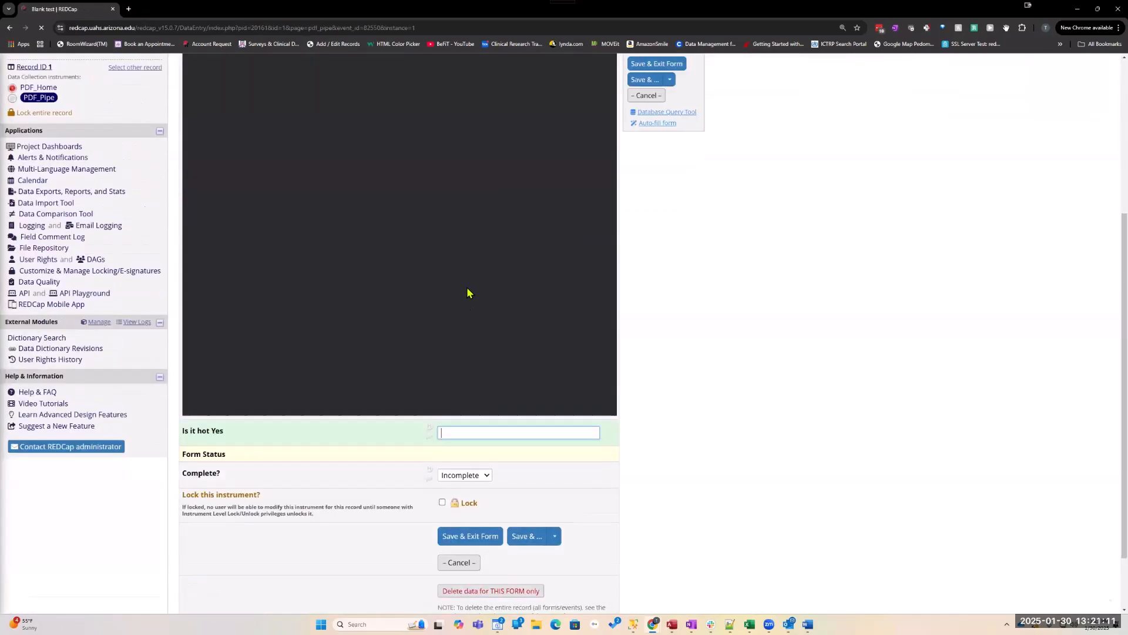
scroll(502, 274, "up", 5)
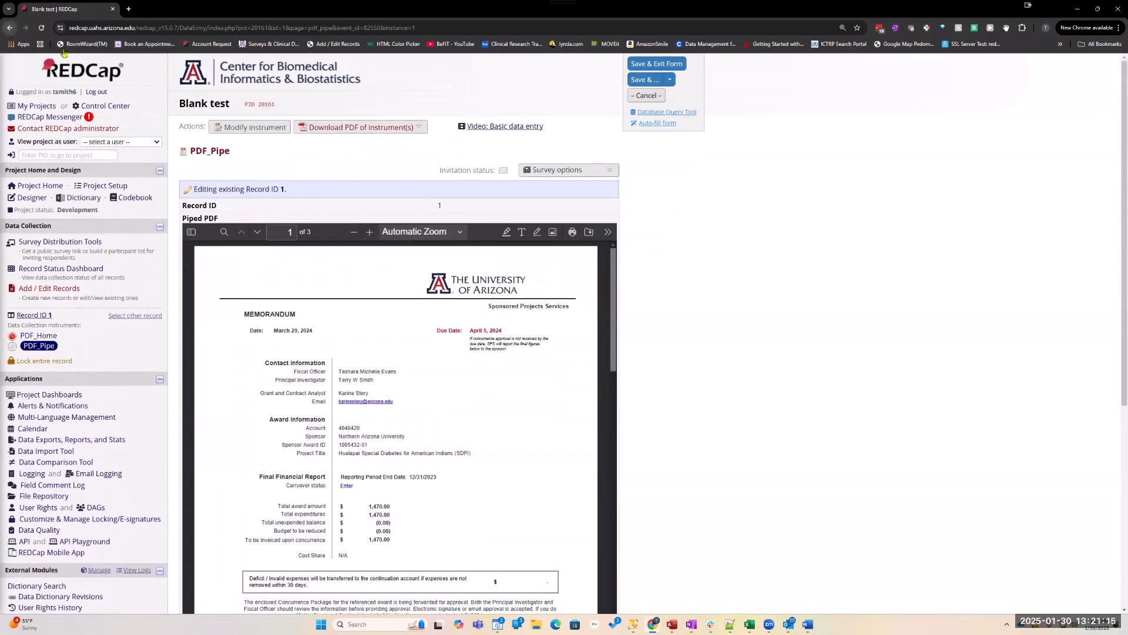
key("alt+Left")
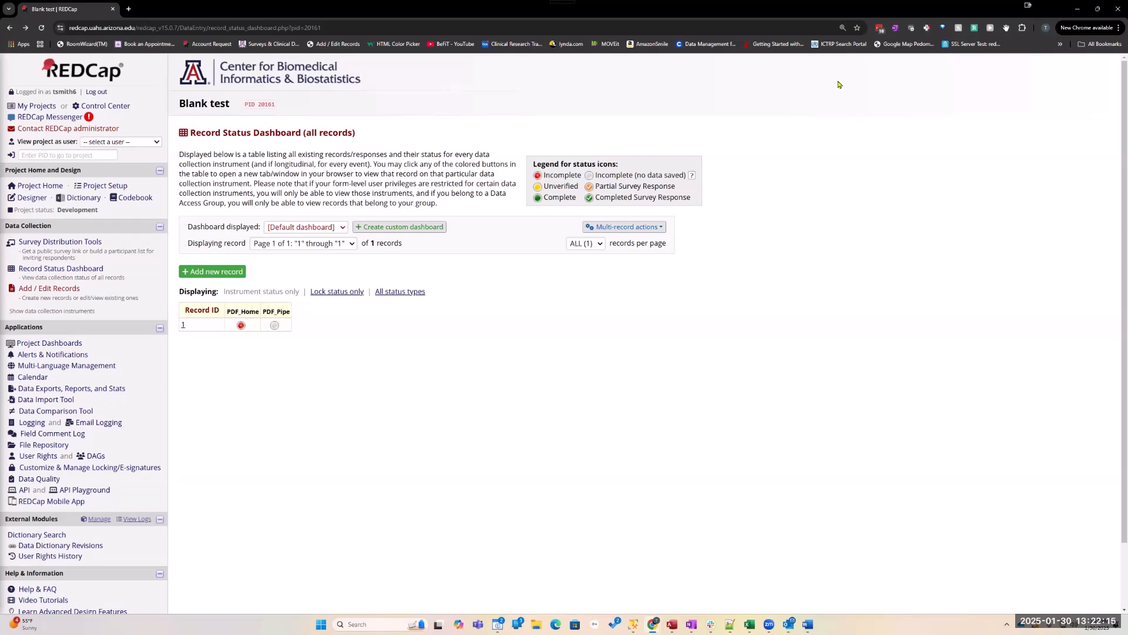
Review the browser extensions installed in Chrome, including PDF Viewer, and close the Extensions page
left_click(1116, 30)
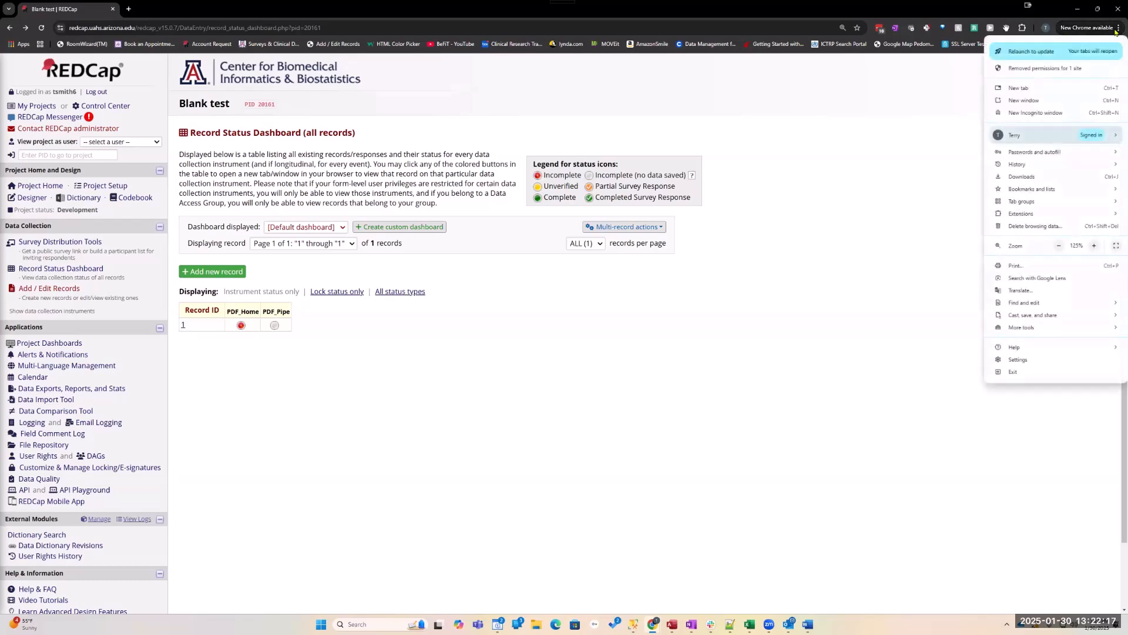
mouse_move(1017, 214)
left_click(926, 220)
scroll(517, 424, "down", 5)
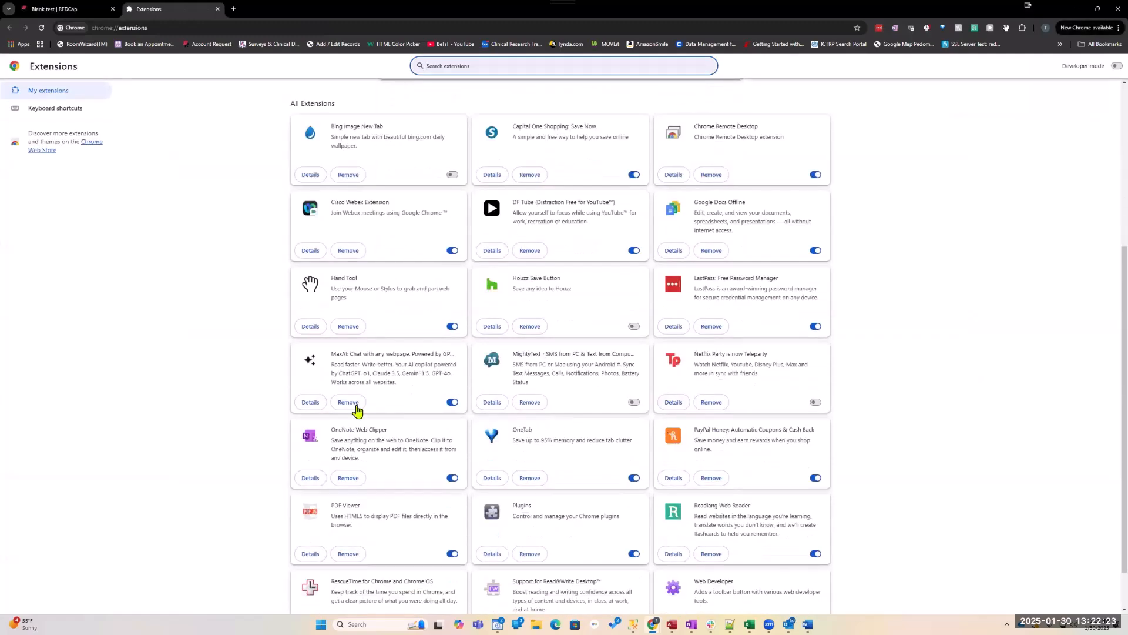
scroll(363, 402, "down", 1)
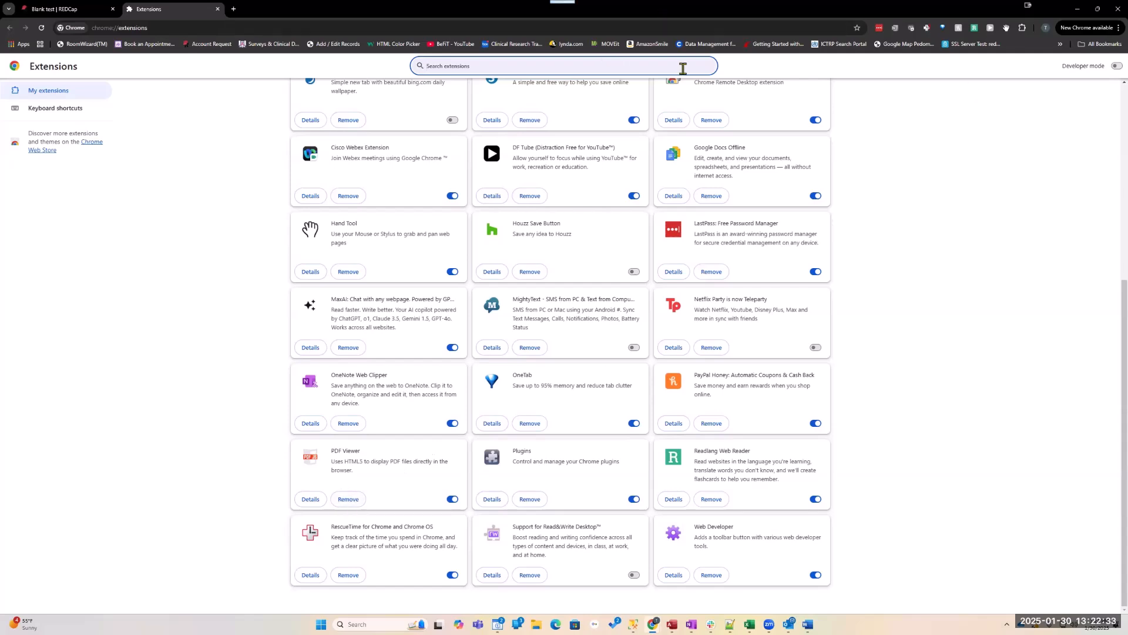
left_click(218, 8)
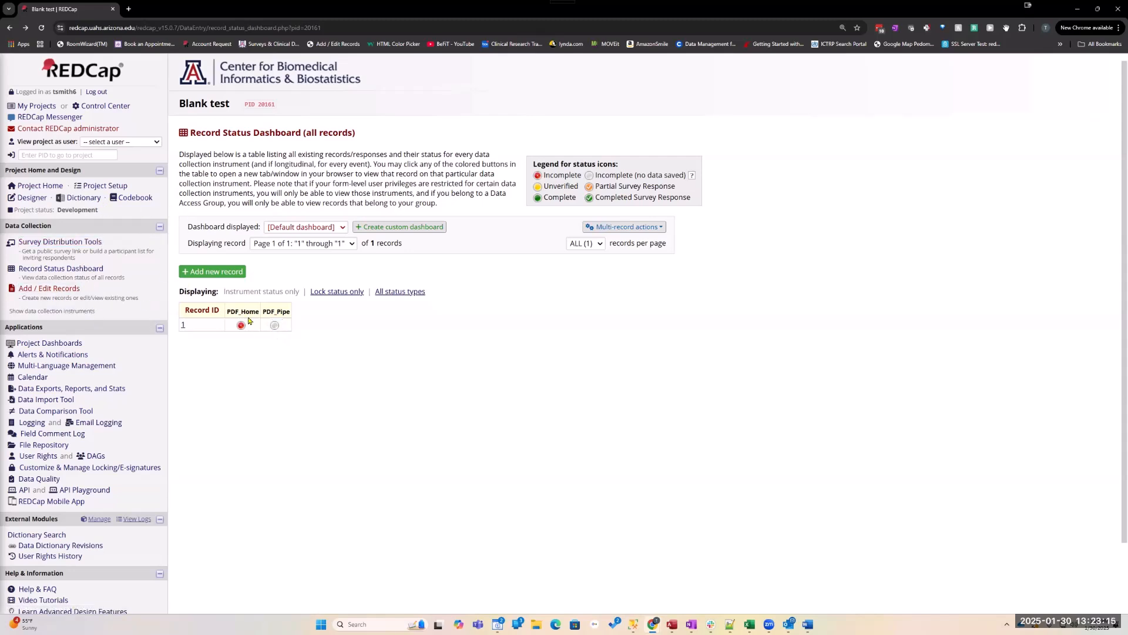
left_click(39, 198)
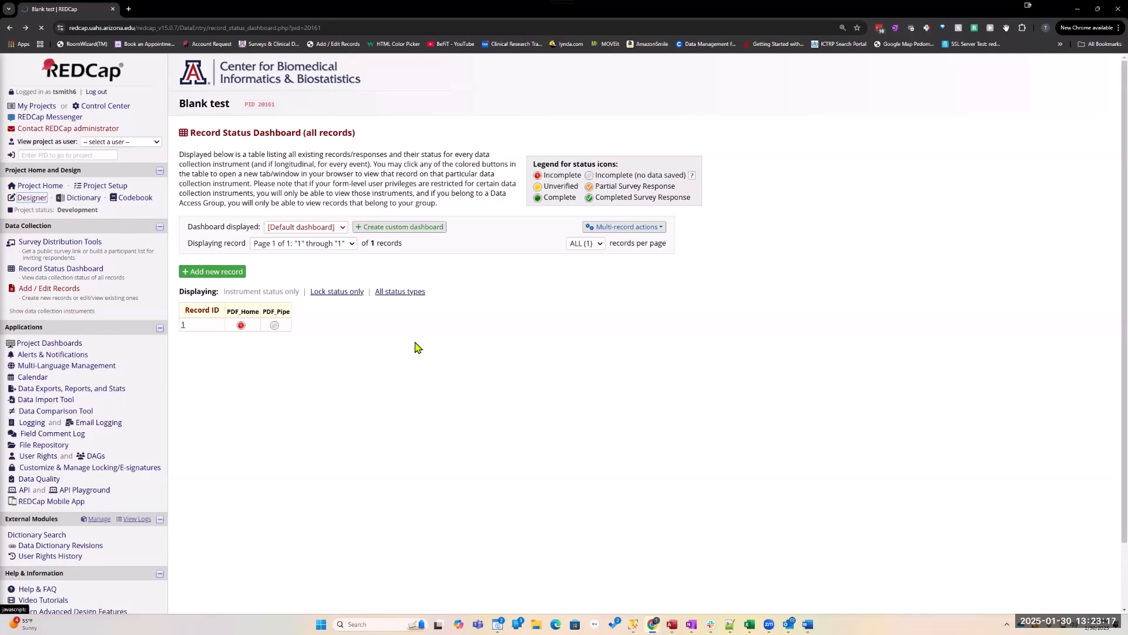
left_click(215, 330)
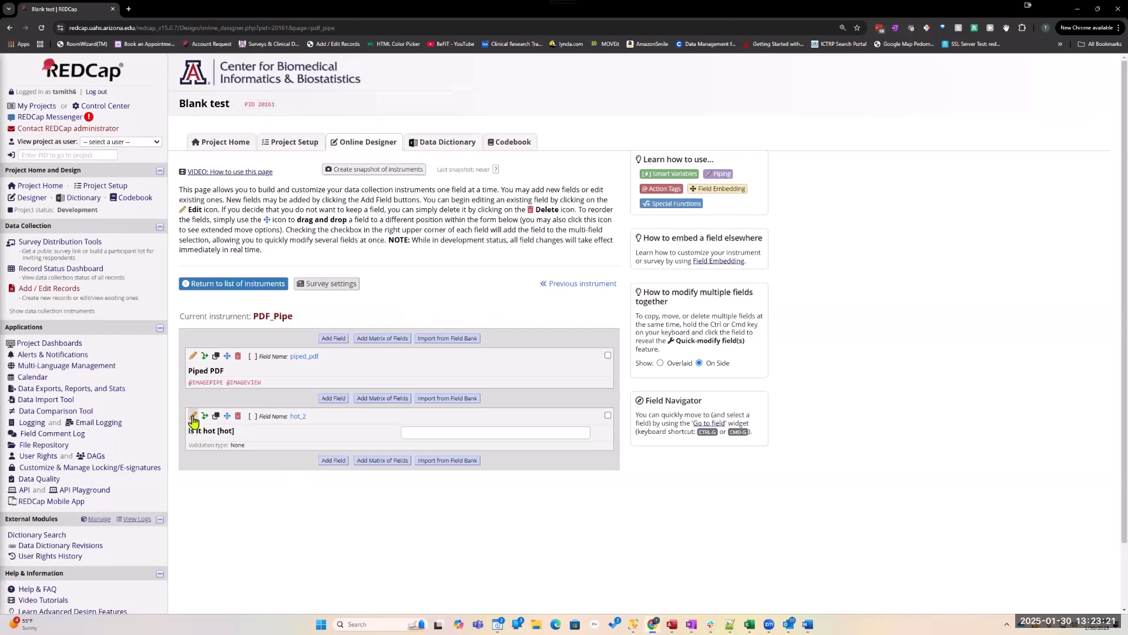
left_click(435, 377)
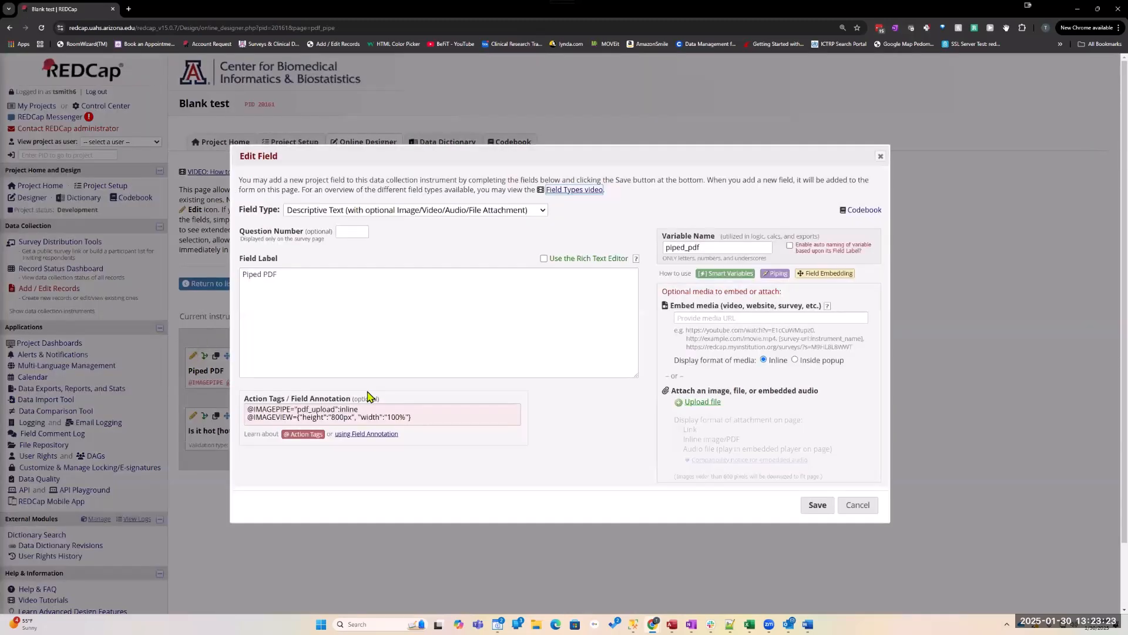
left_click(429, 416)
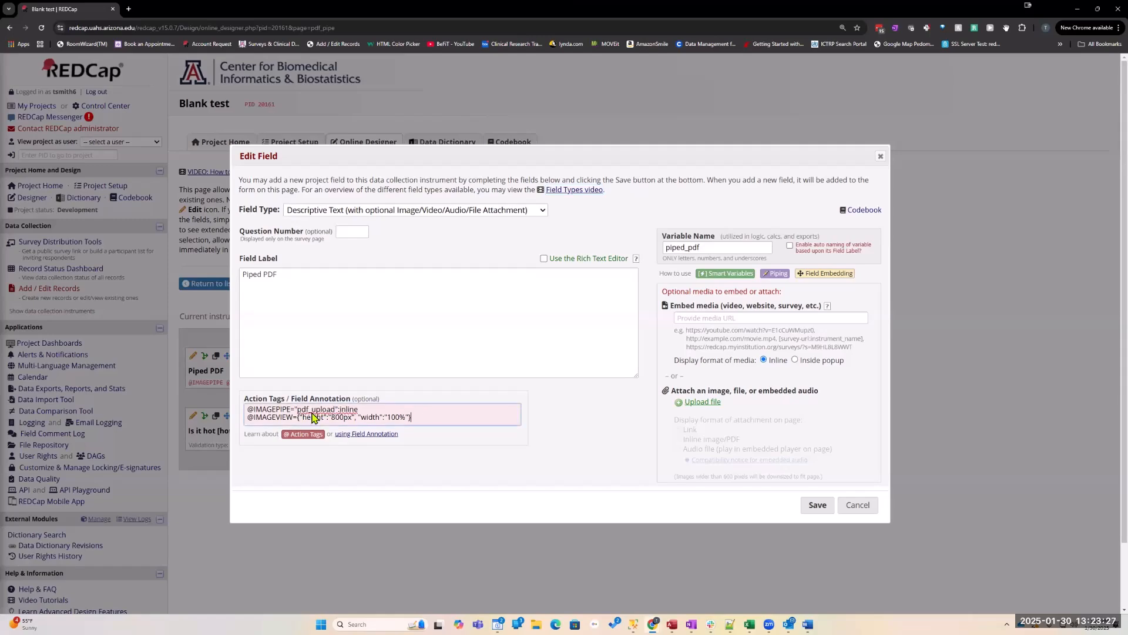
key("ctrl+a")
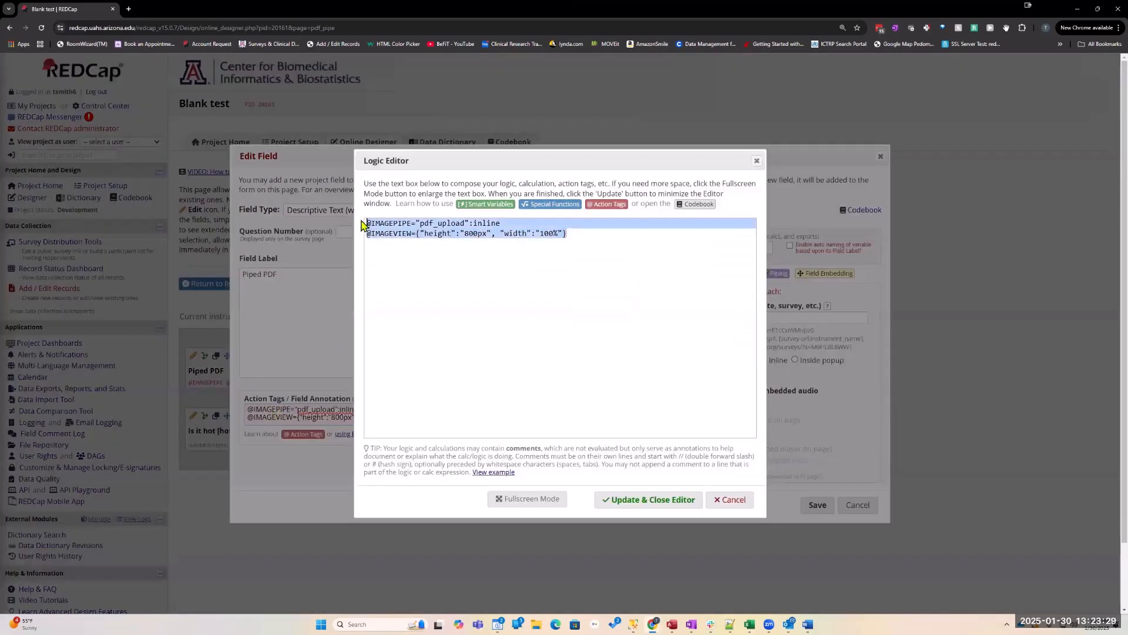
left_click(585, 248)
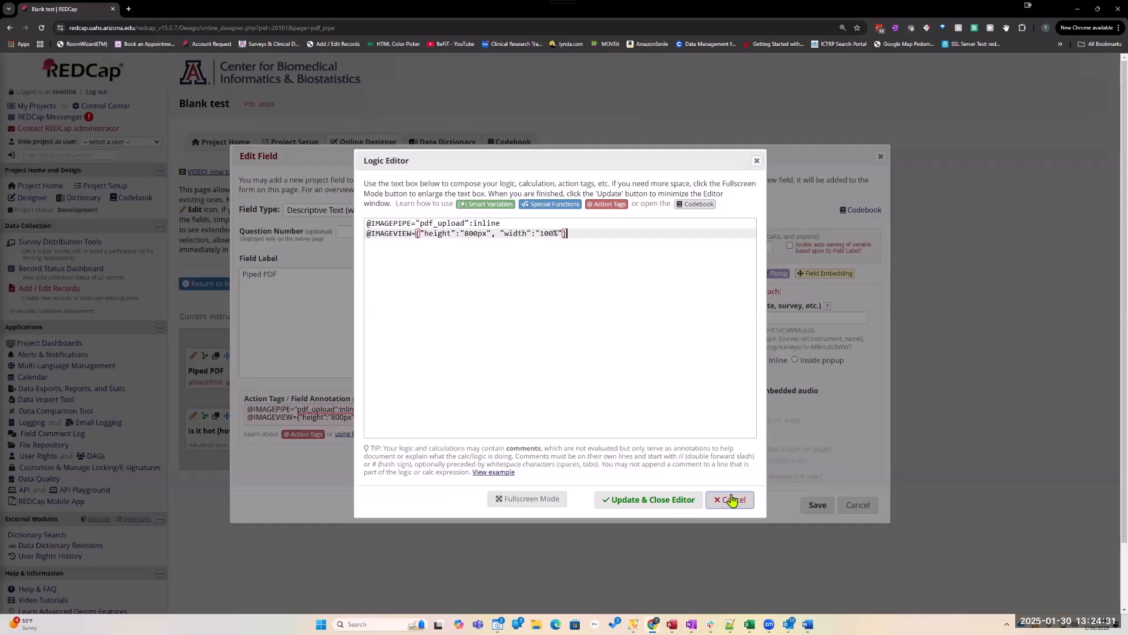
left_click(731, 500)
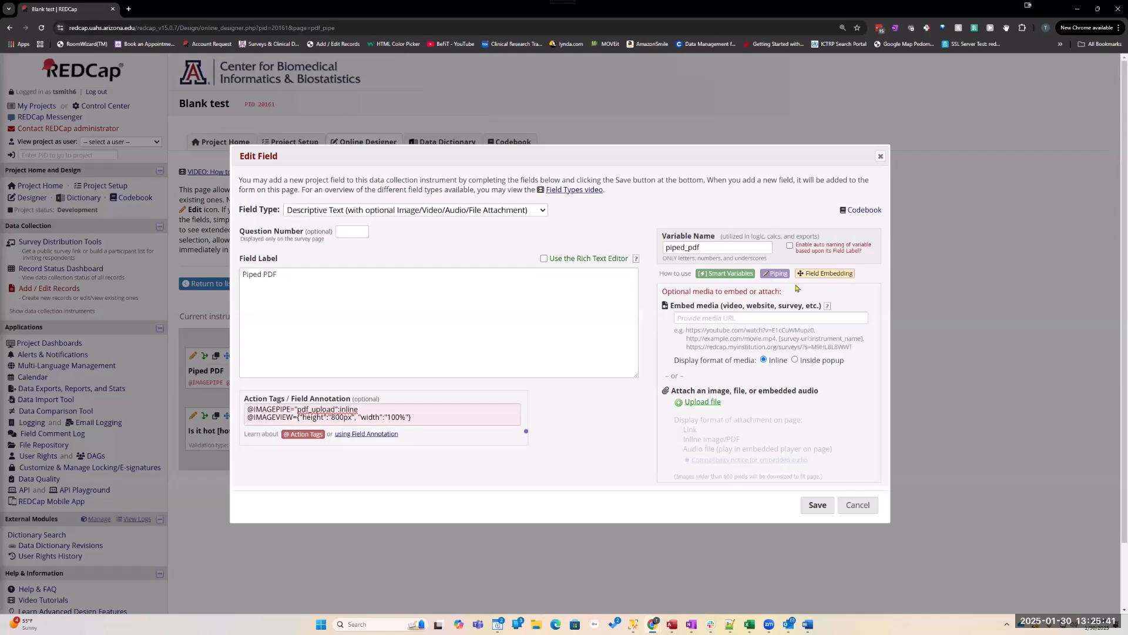
left_click(850, 509)
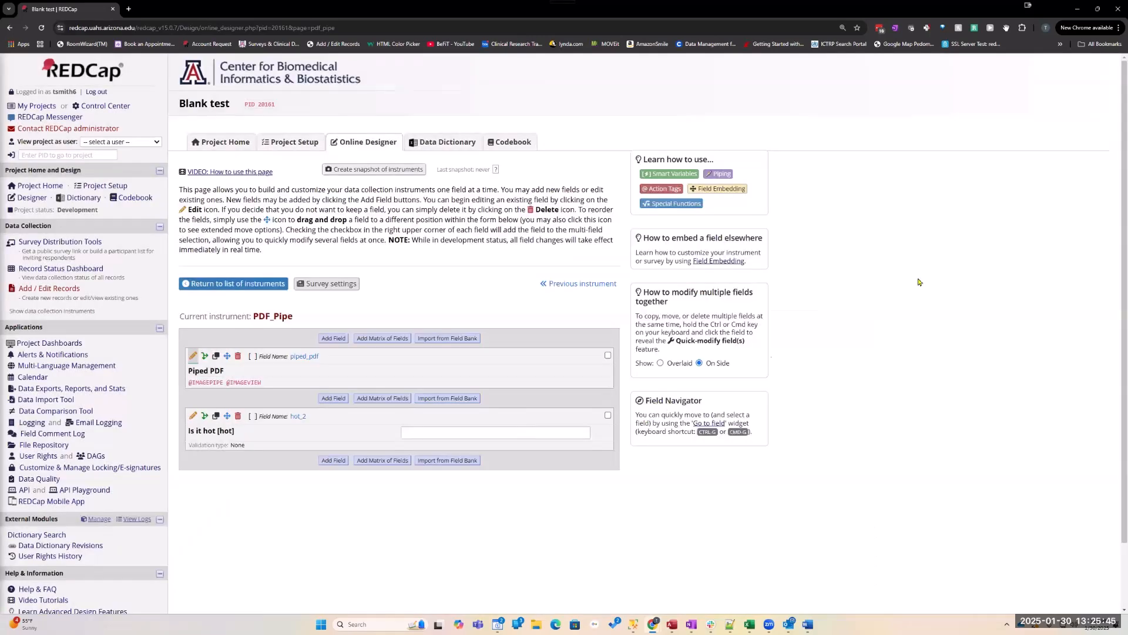